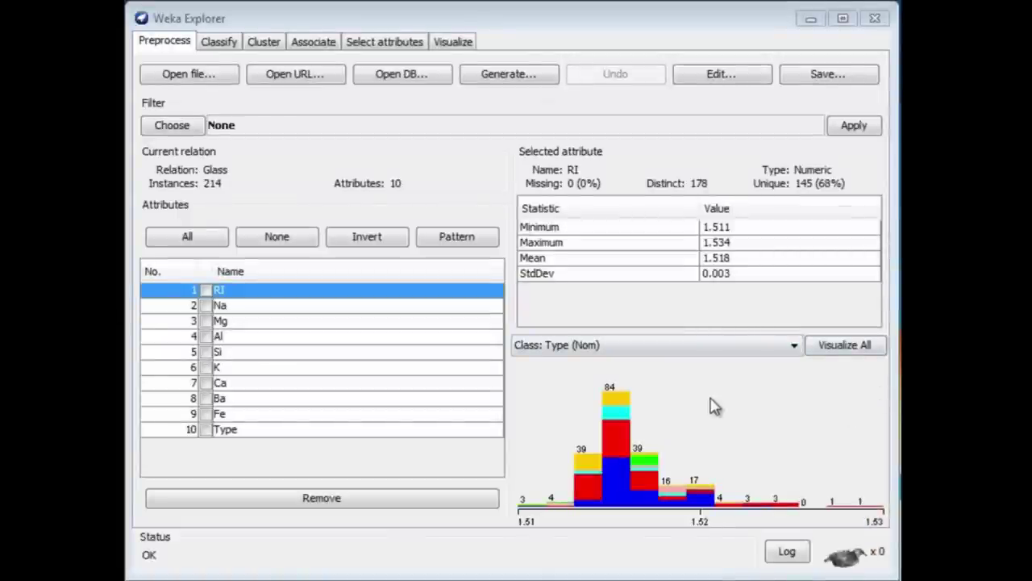
Step: On the Classify tab, choose J48 from the trees group as the classifier
click(218, 47)
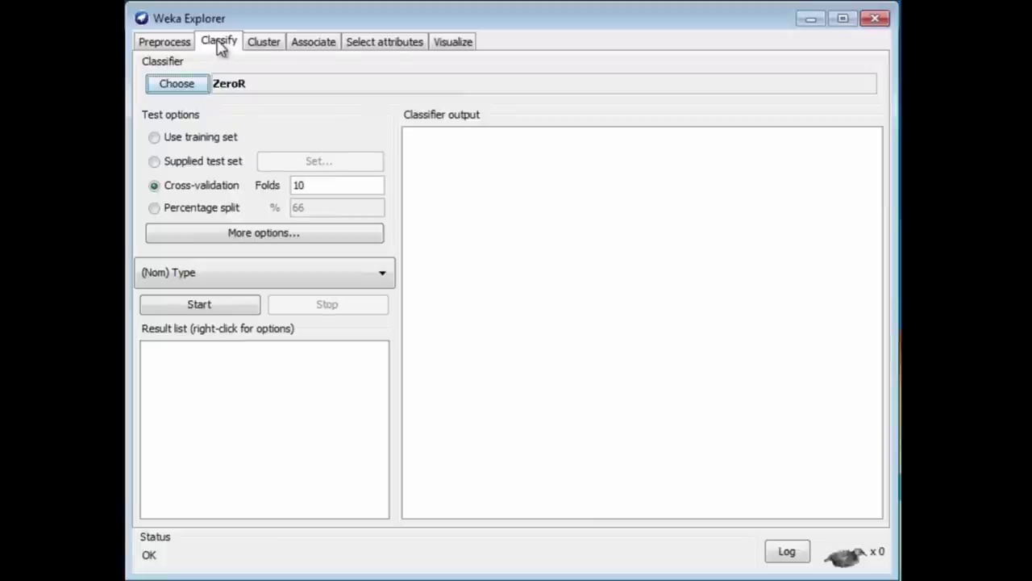
click(184, 85)
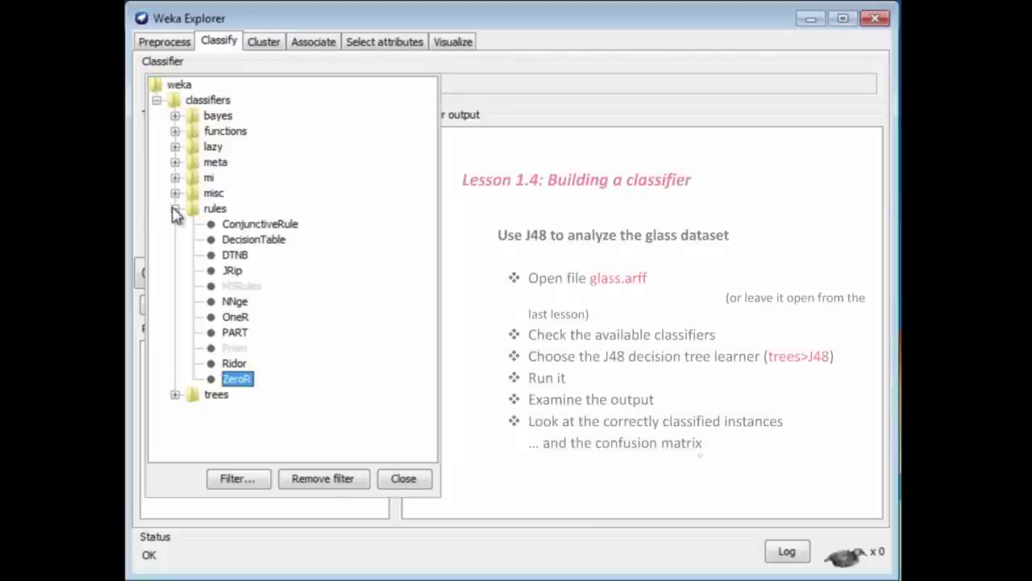
click(175, 209)
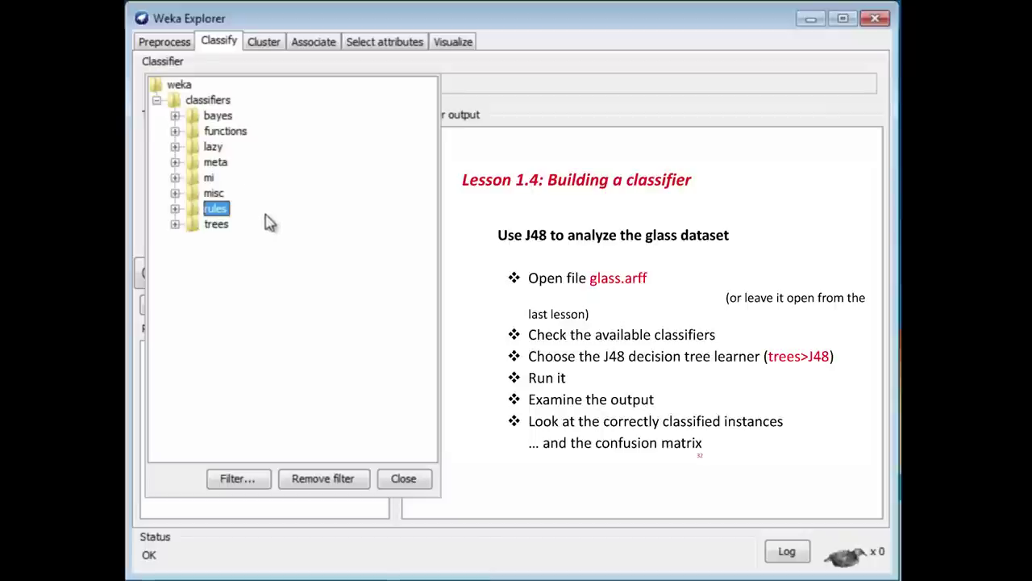
click(175, 224)
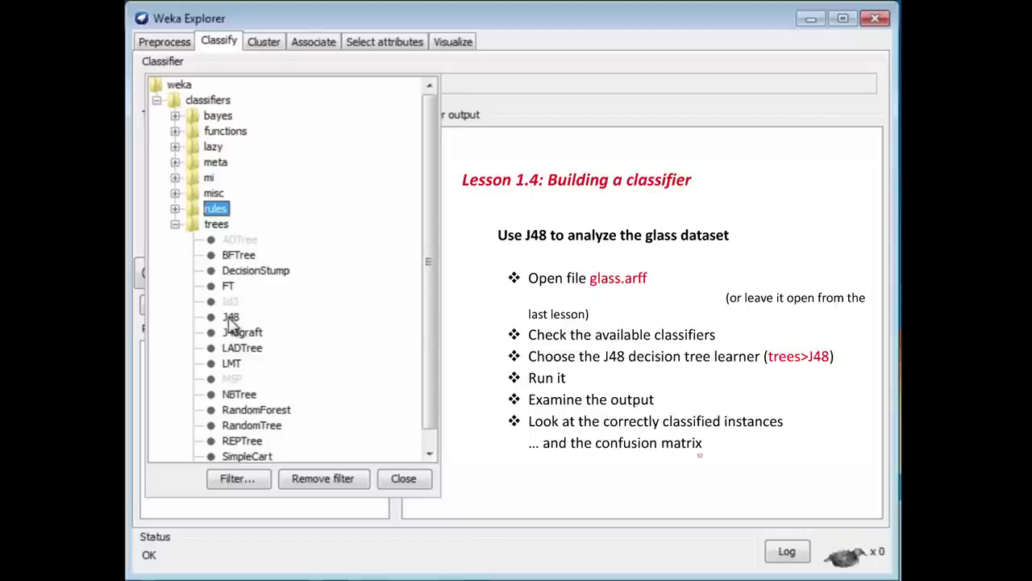
click(231, 319)
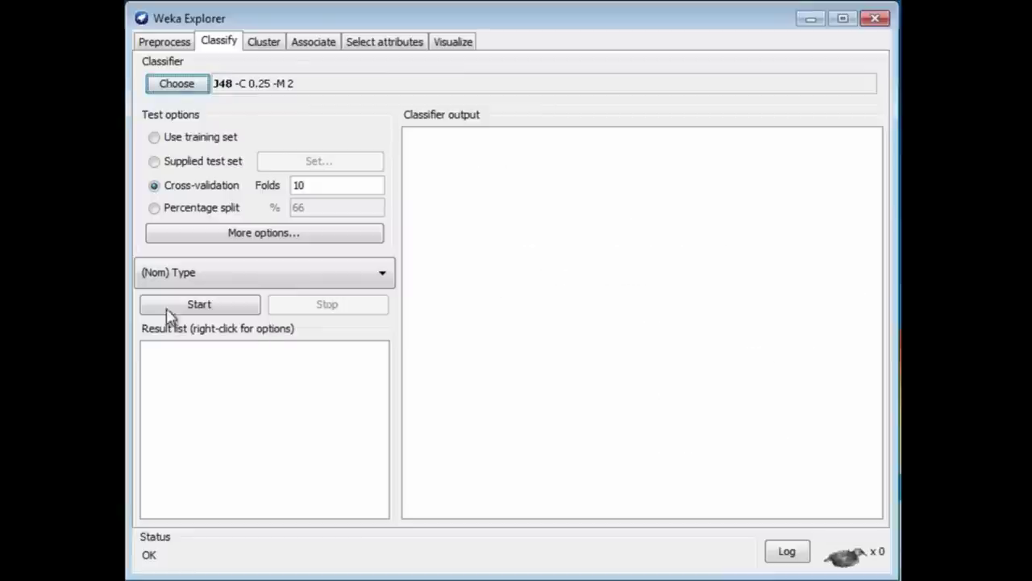
click(209, 308)
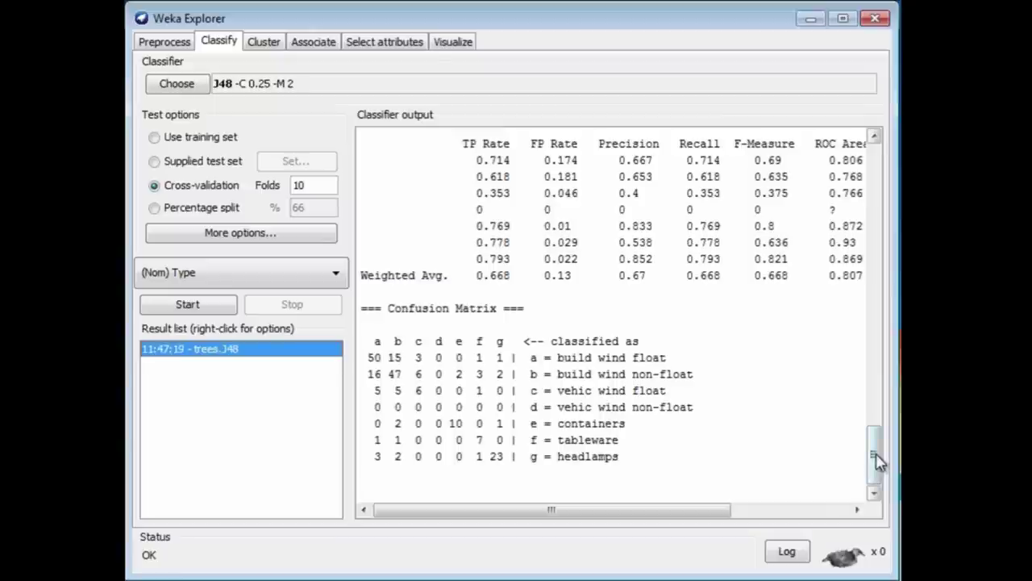
drag(875, 454, 893, 142)
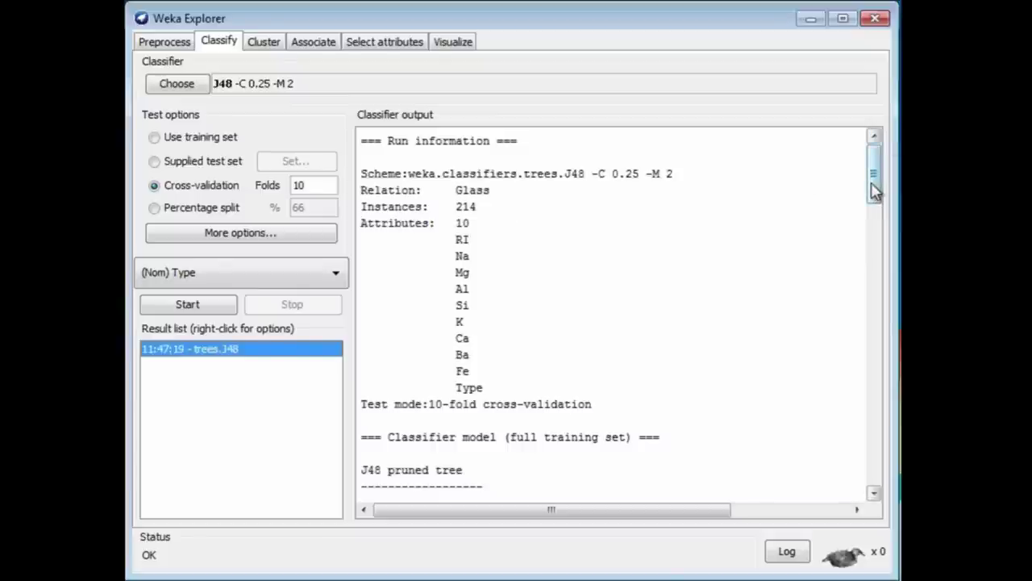
mouse_move(875, 190)
mouse_down()
mouse_move(868, 245)
mouse_move(879, 252)
mouse_up()
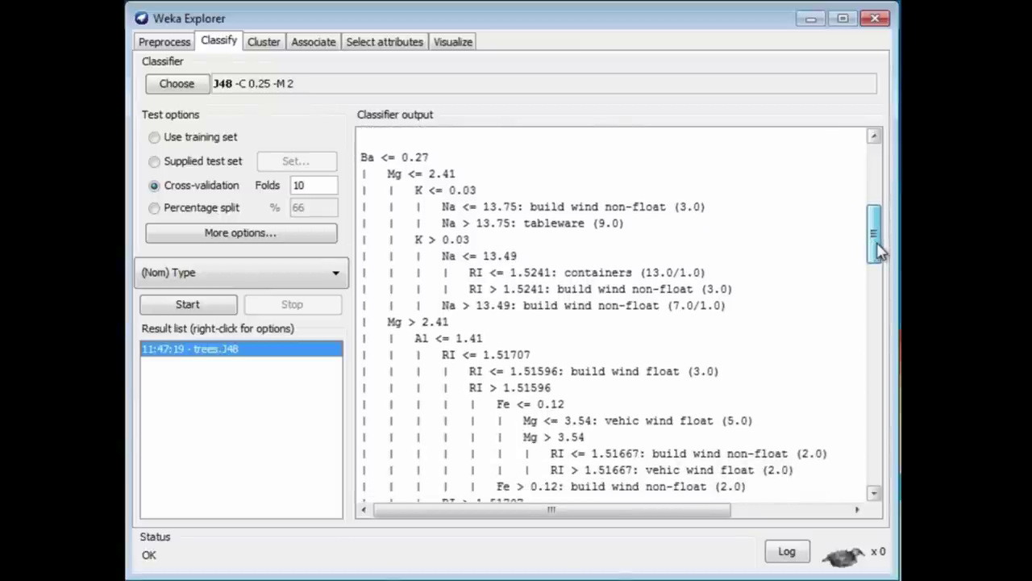
mouse_move(879, 251)
mouse_down()
mouse_move(885, 282)
mouse_move(861, 385)
mouse_up()
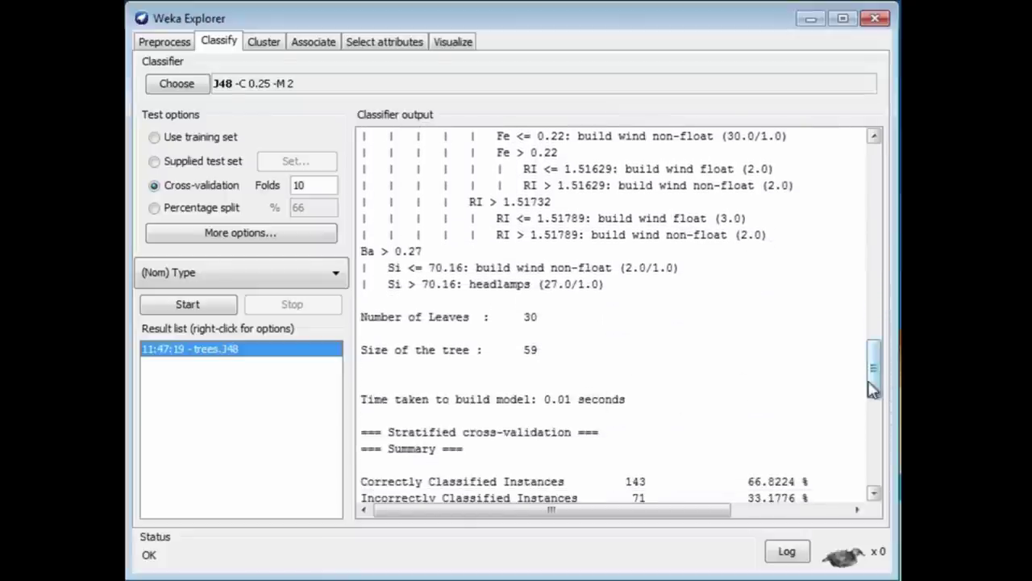
drag(873, 388, 874, 414)
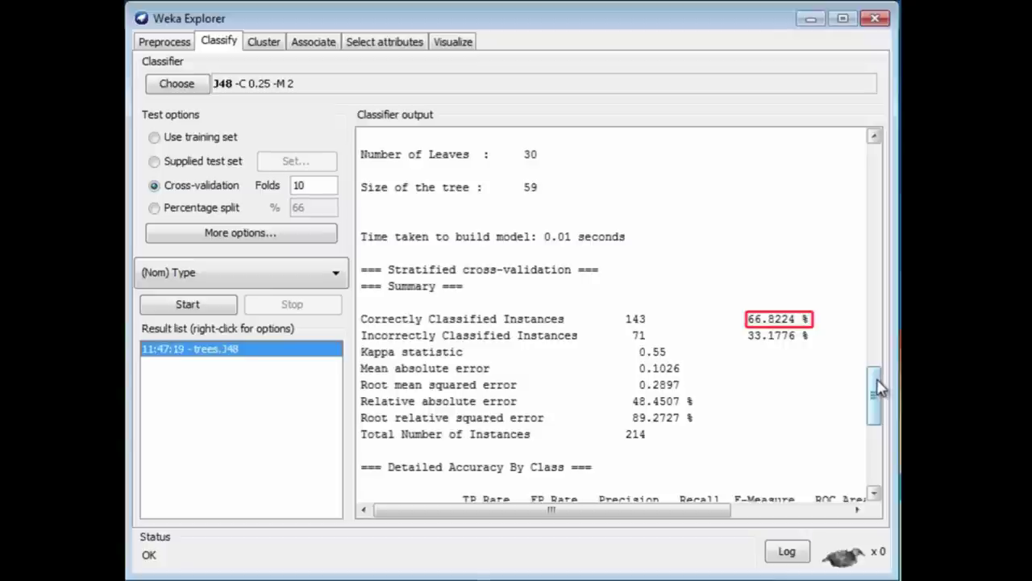
drag(879, 389, 869, 453)
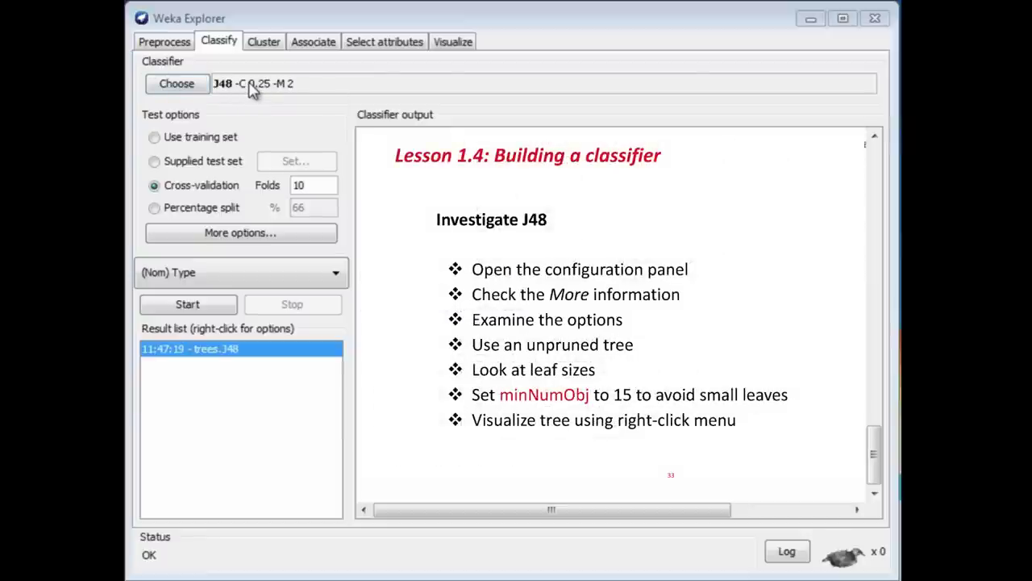
Step: Set J48's unpruned option to True so it reads J48 -U -M 2
click(176, 85)
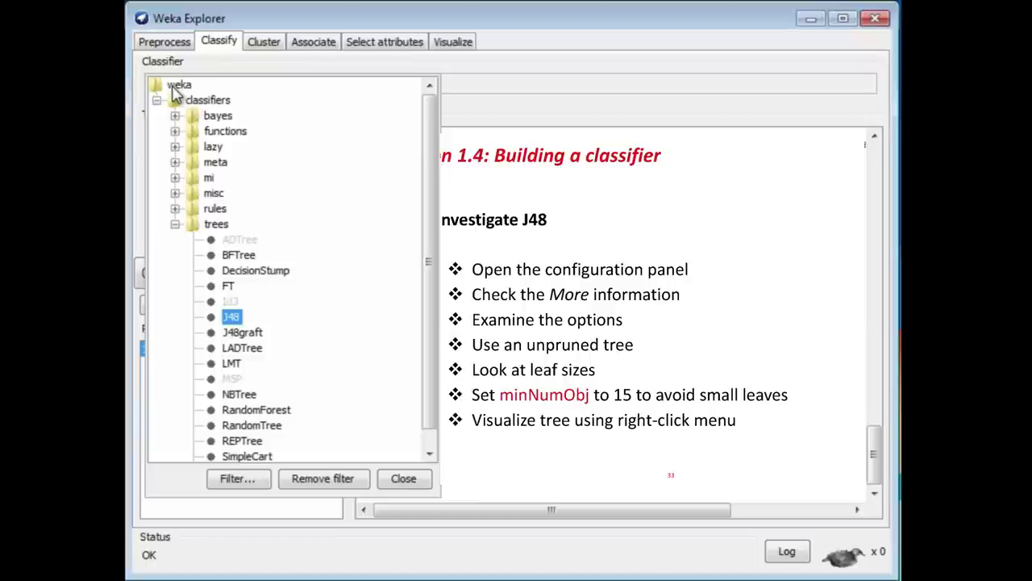
click(403, 479)
click(256, 82)
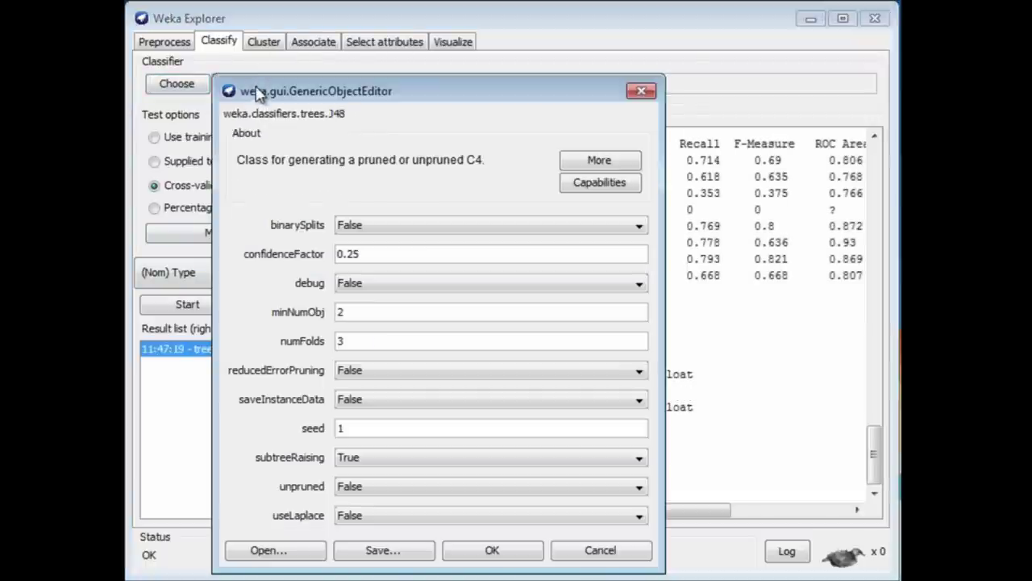
drag(256, 94, 244, 152)
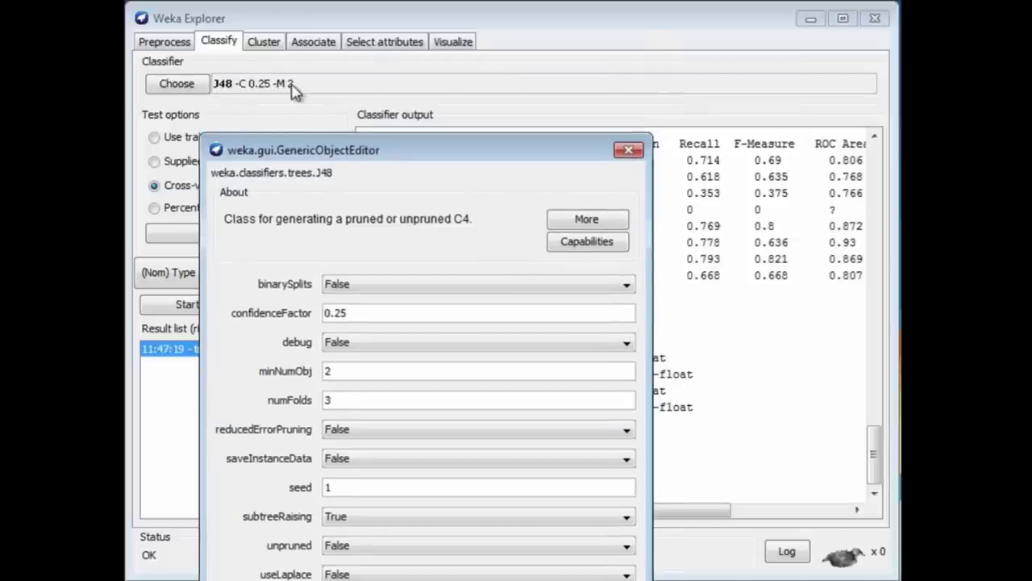
drag(316, 153, 329, 103)
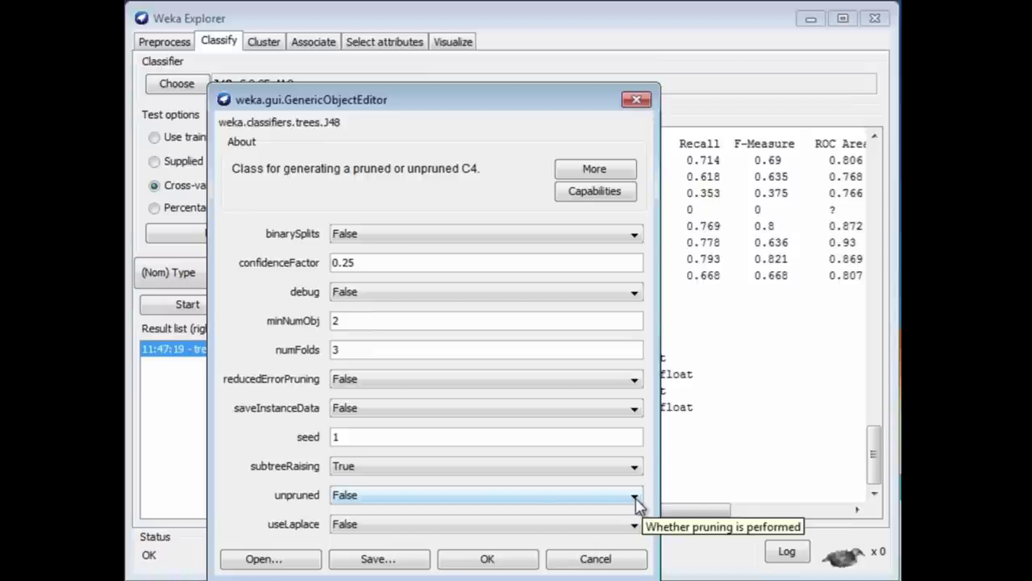
click(636, 495)
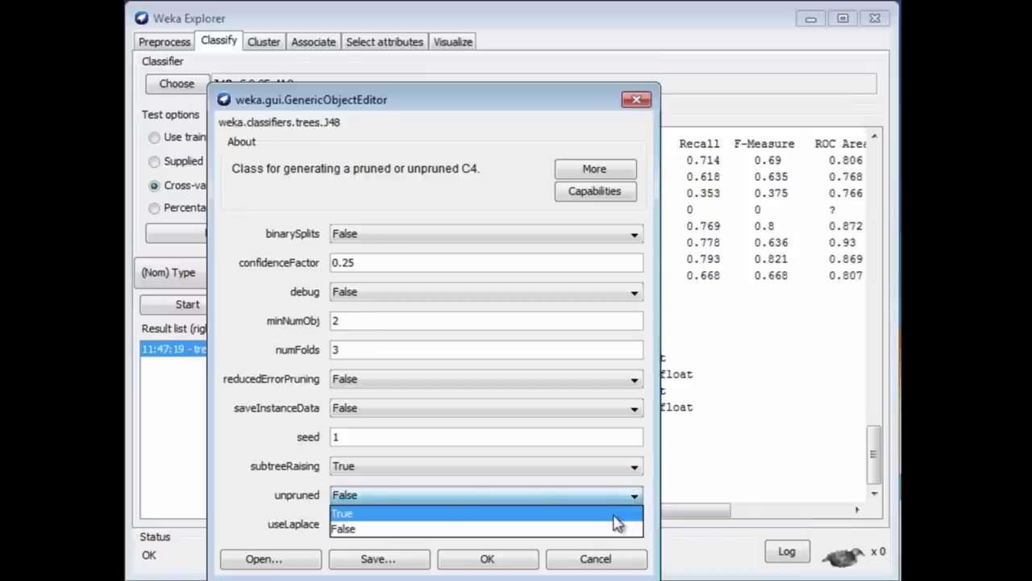
click(615, 513)
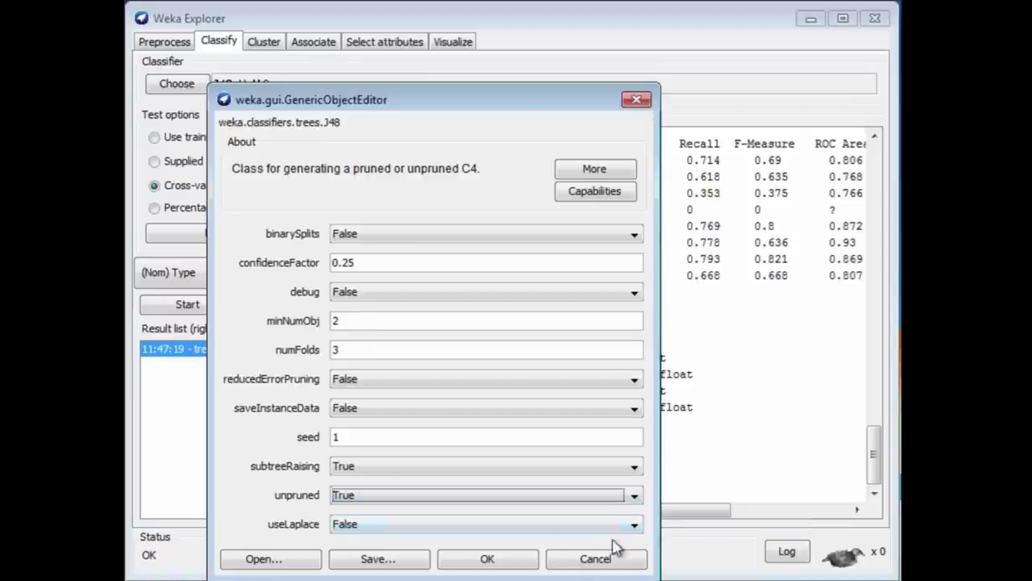
click(519, 561)
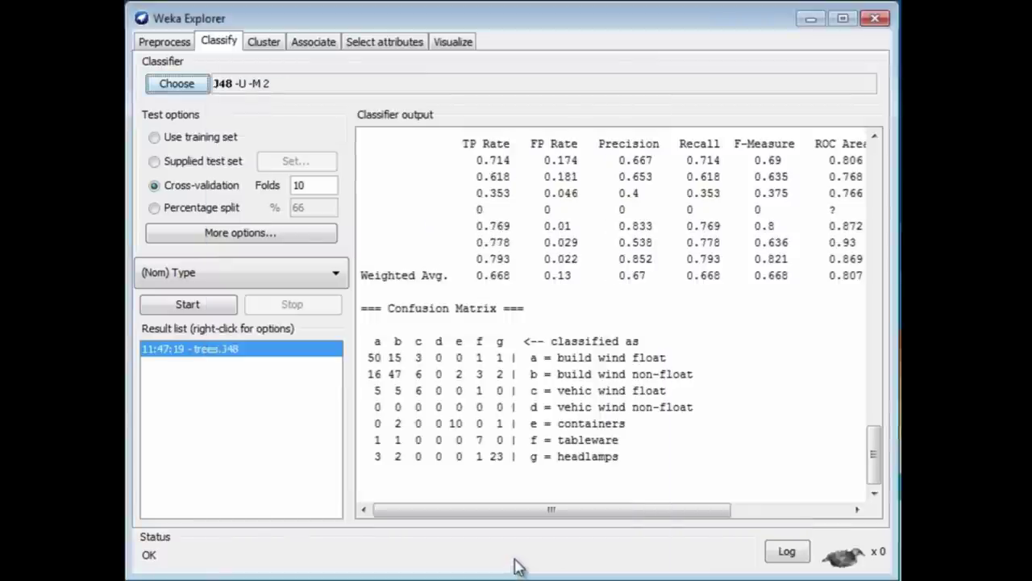
click(187, 305)
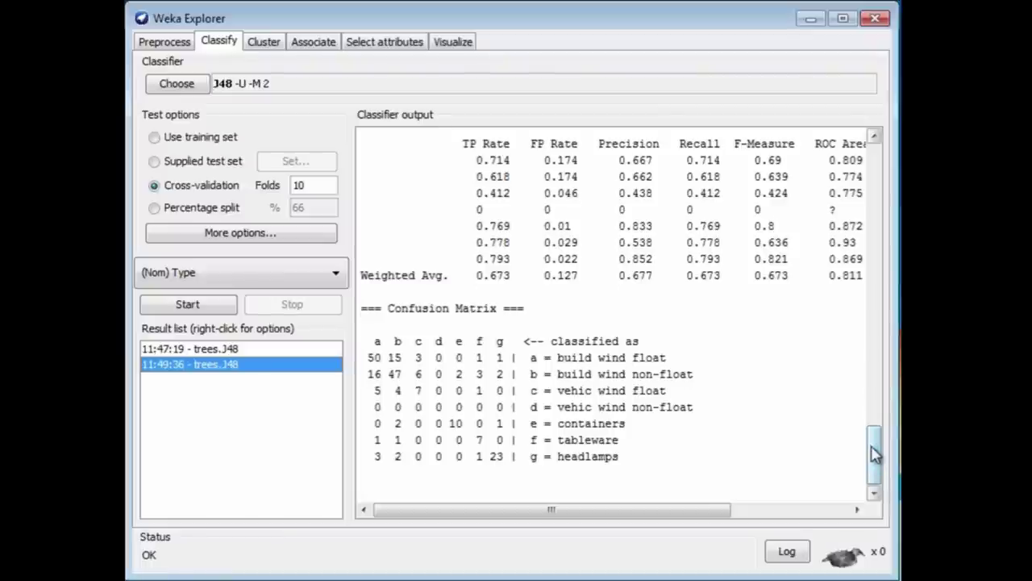
drag(875, 454, 878, 411)
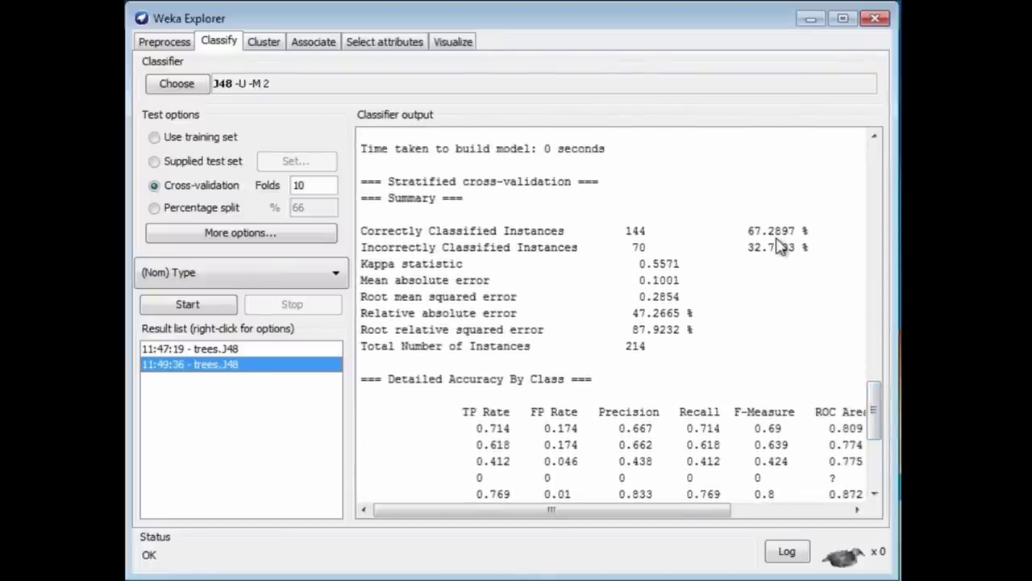
click(204, 348)
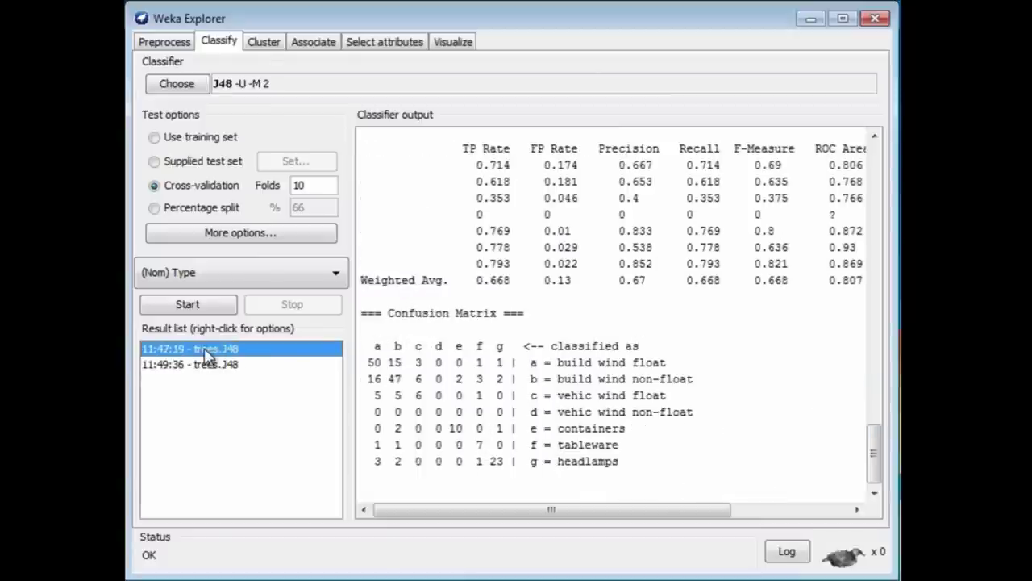
drag(878, 463, 877, 413)
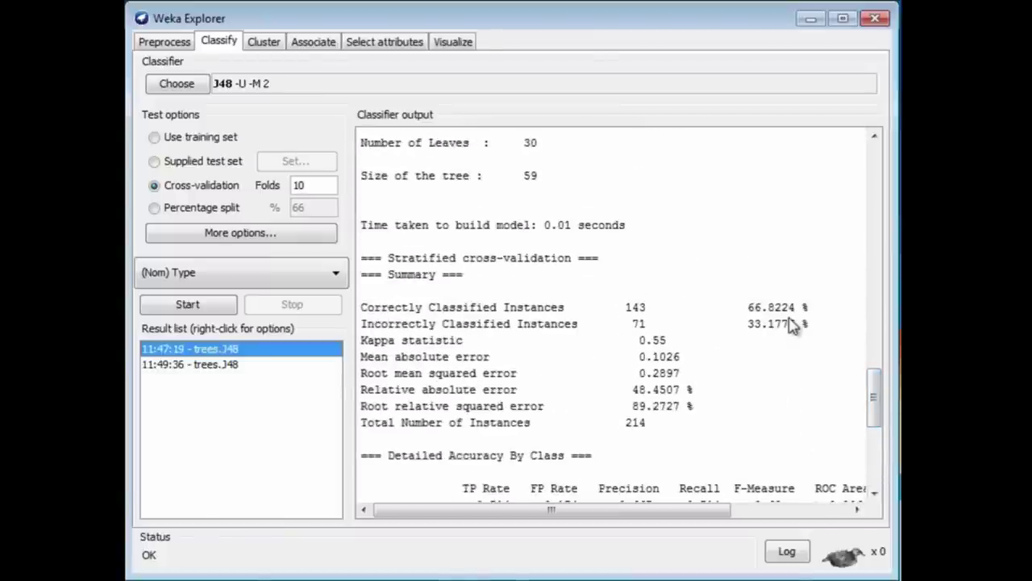
click(207, 365)
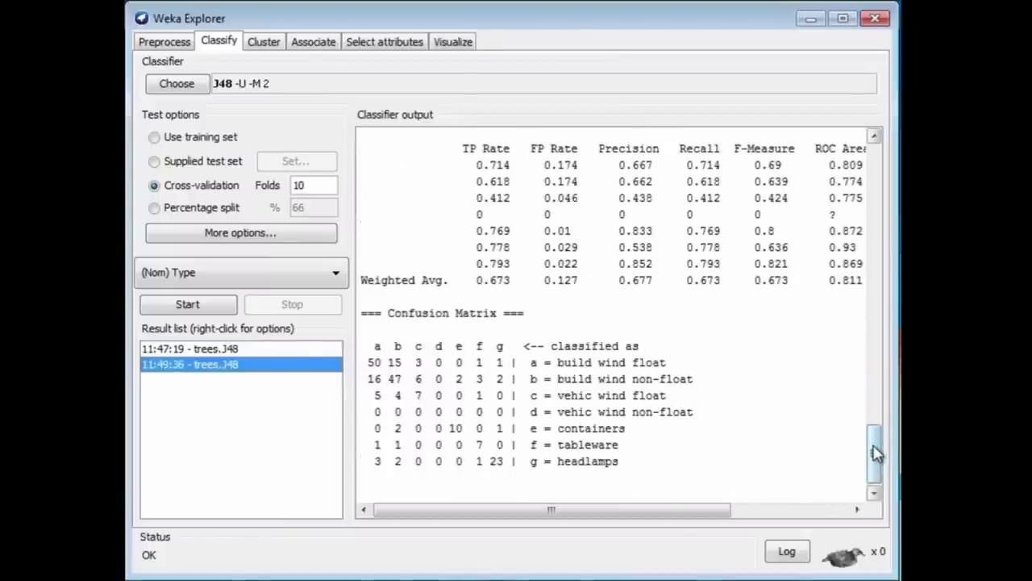
drag(876, 454, 890, 400)
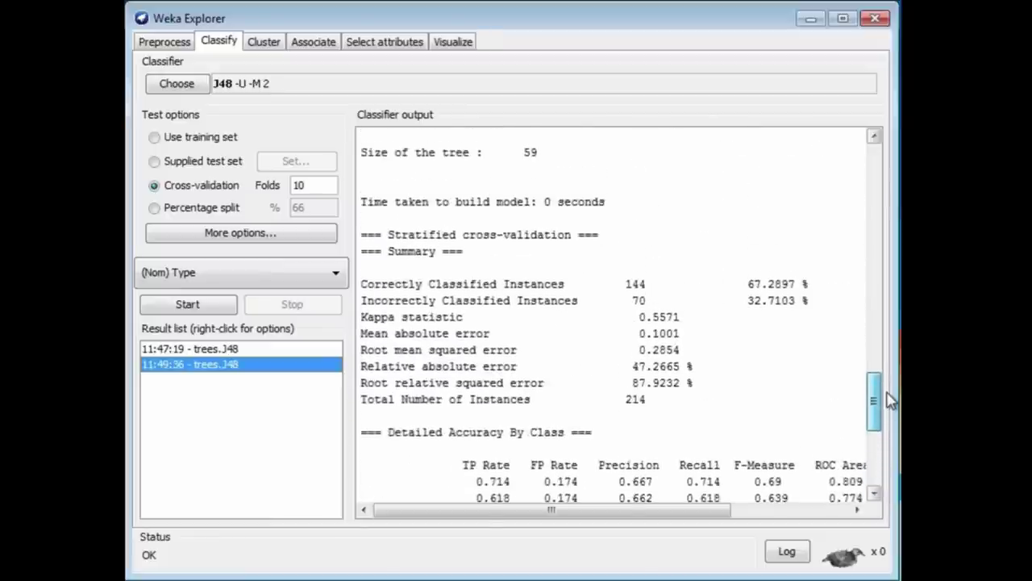
mouse_move(890, 400)
mouse_down()
mouse_move(895, 386)
mouse_move(875, 456)
mouse_up()
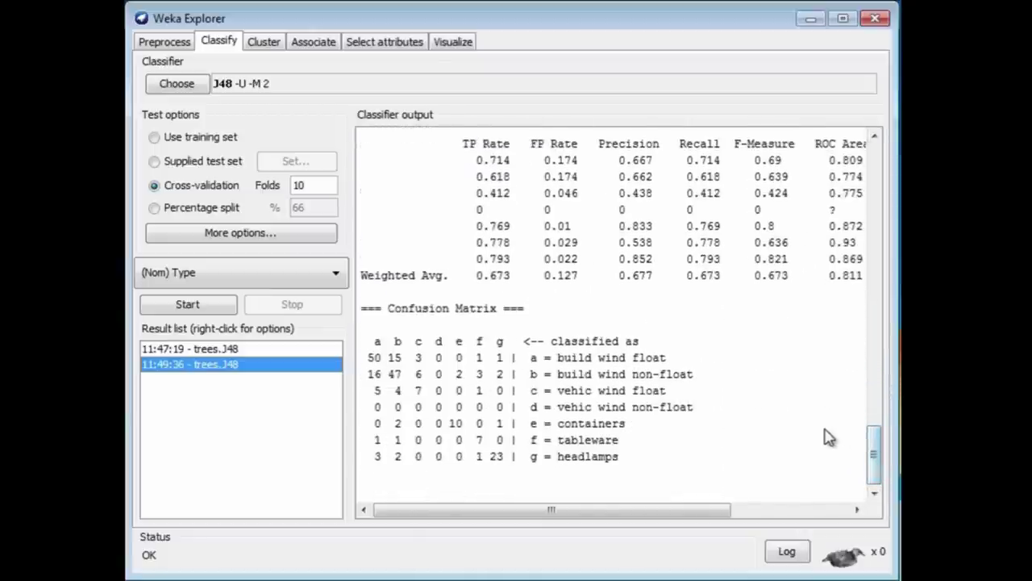
Step: Change J48's minNumObj to 15, giving J48 -U -M 15
click(238, 84)
text(15)
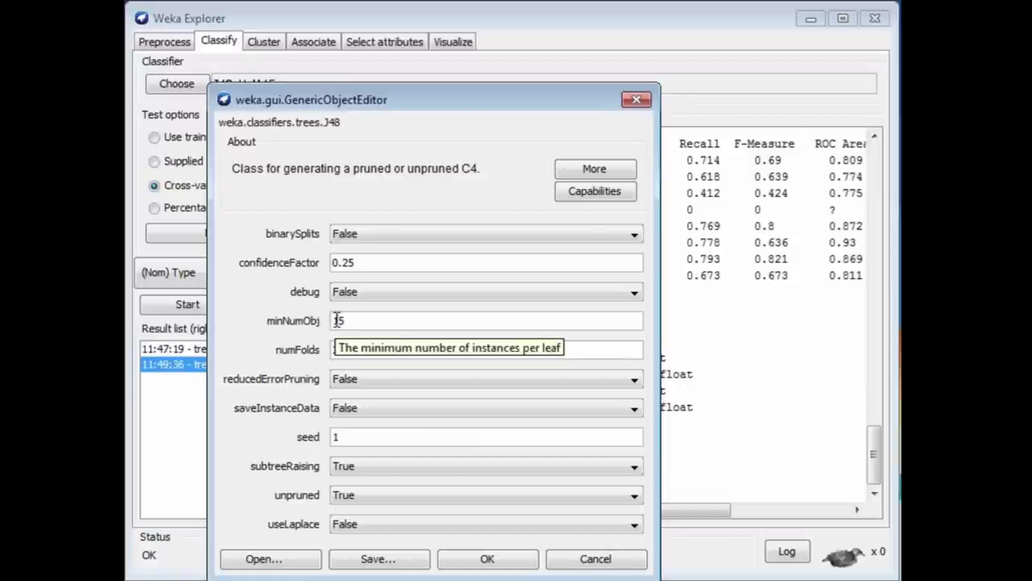
click(502, 561)
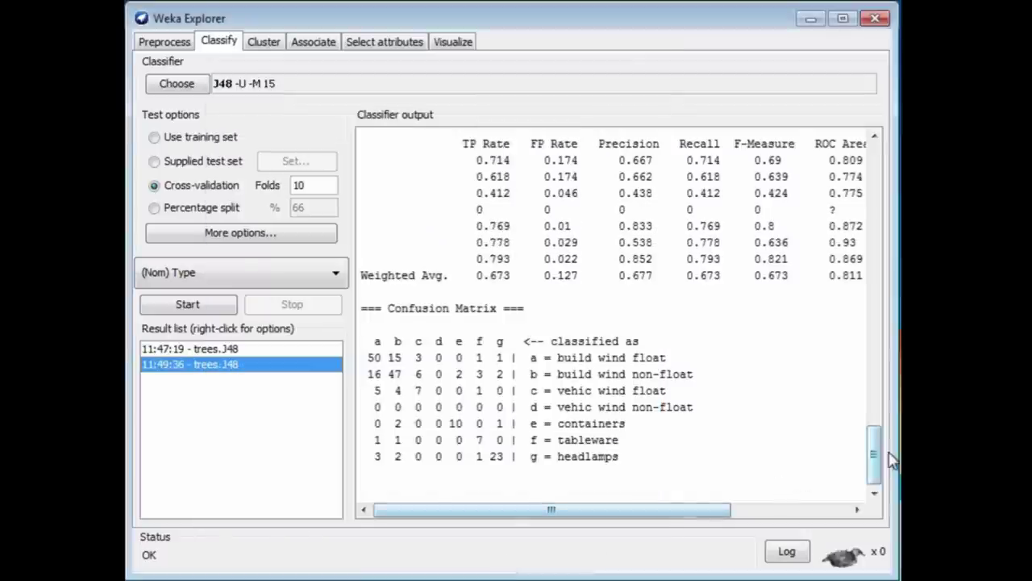
Step: Run J48 -U -M 15 and review its 15-node tree and 61.215% accuracy
drag(874, 458, 870, 333)
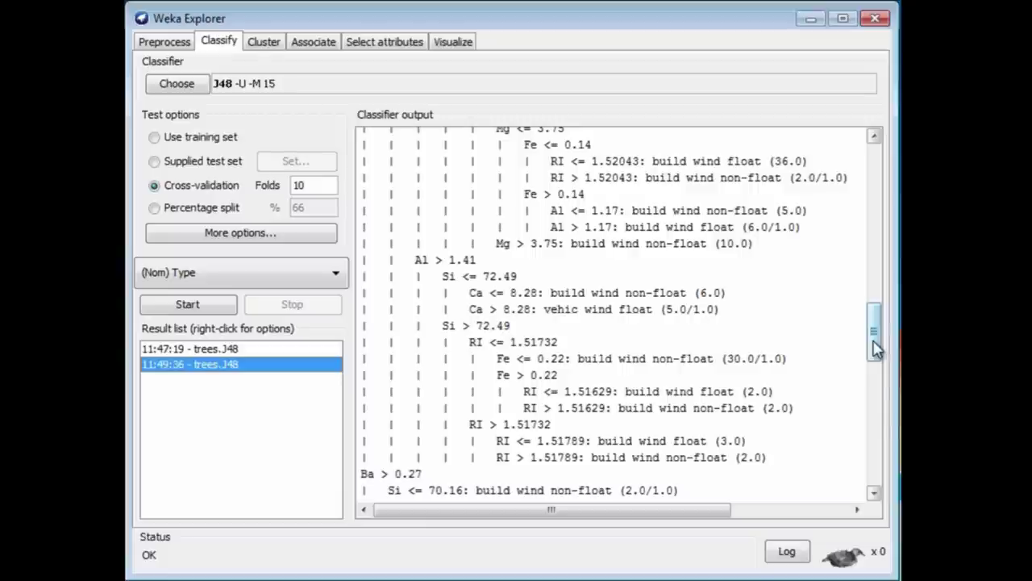
mouse_move(876, 349)
mouse_down()
mouse_move(875, 410)
mouse_move(820, 429)
mouse_up()
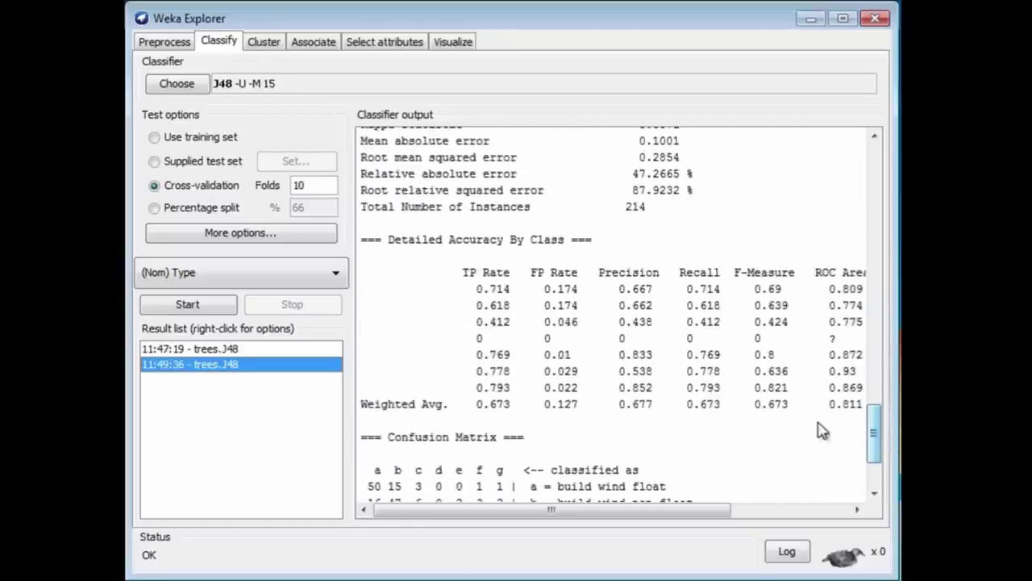
click(183, 306)
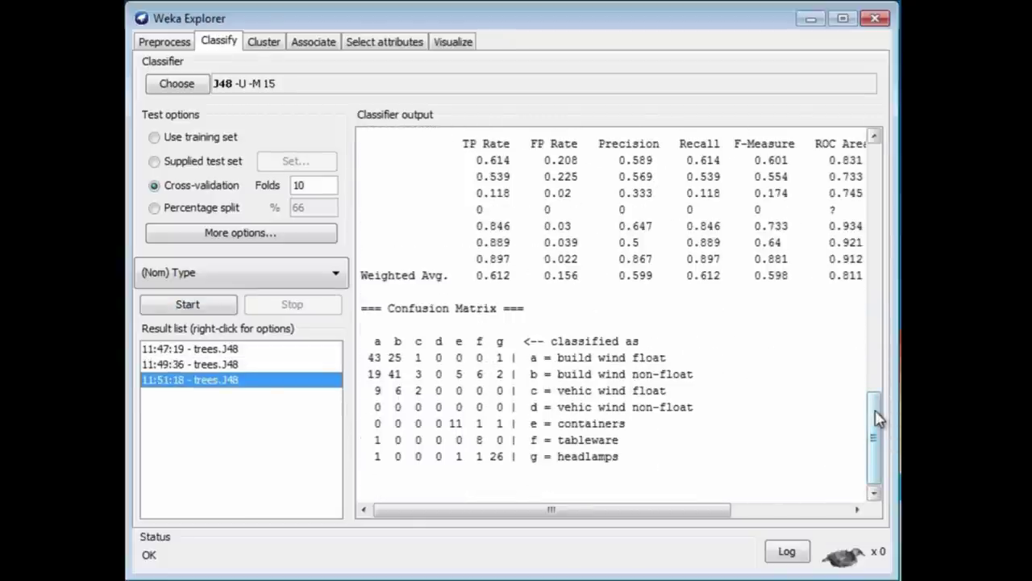
drag(878, 417, 878, 331)
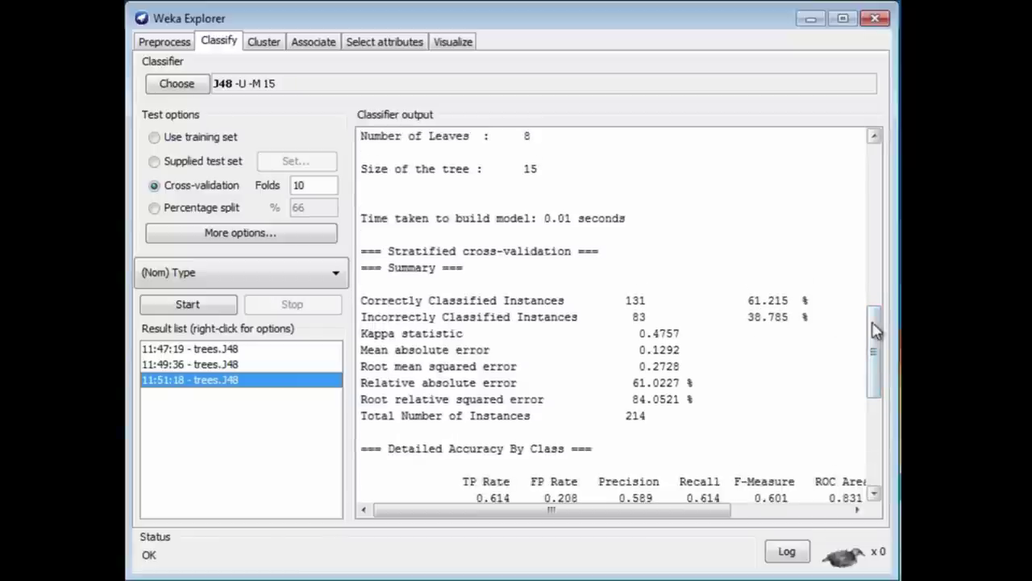
drag(877, 331, 877, 288)
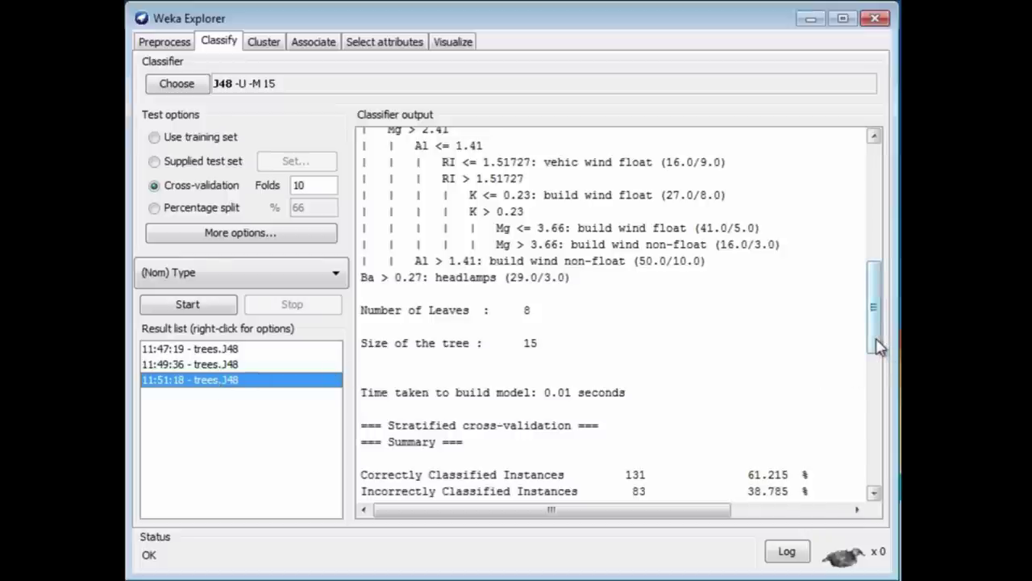
click(225, 348)
click(222, 365)
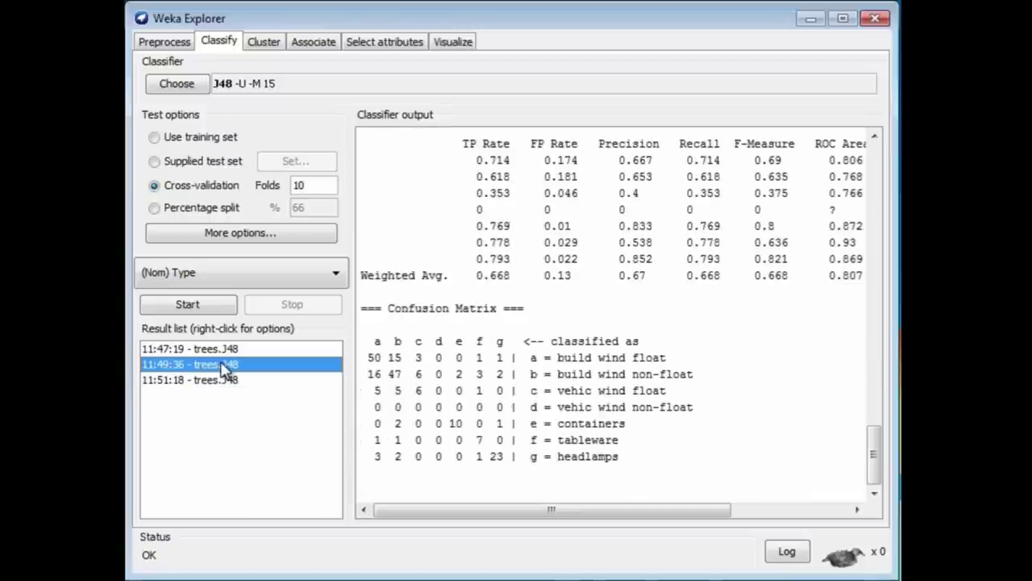
click(219, 382)
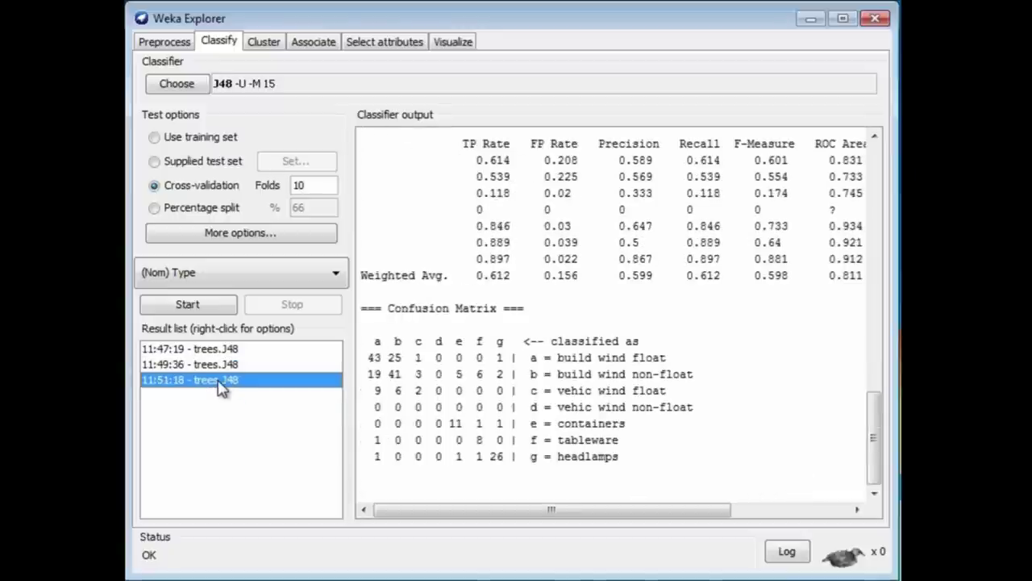
right_click(219, 386)
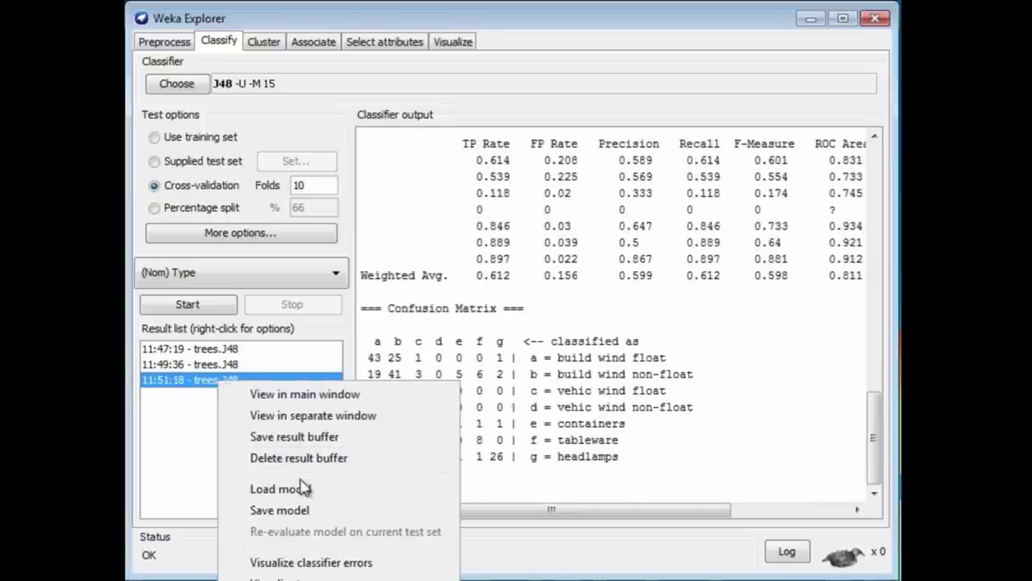
click(274, 578)
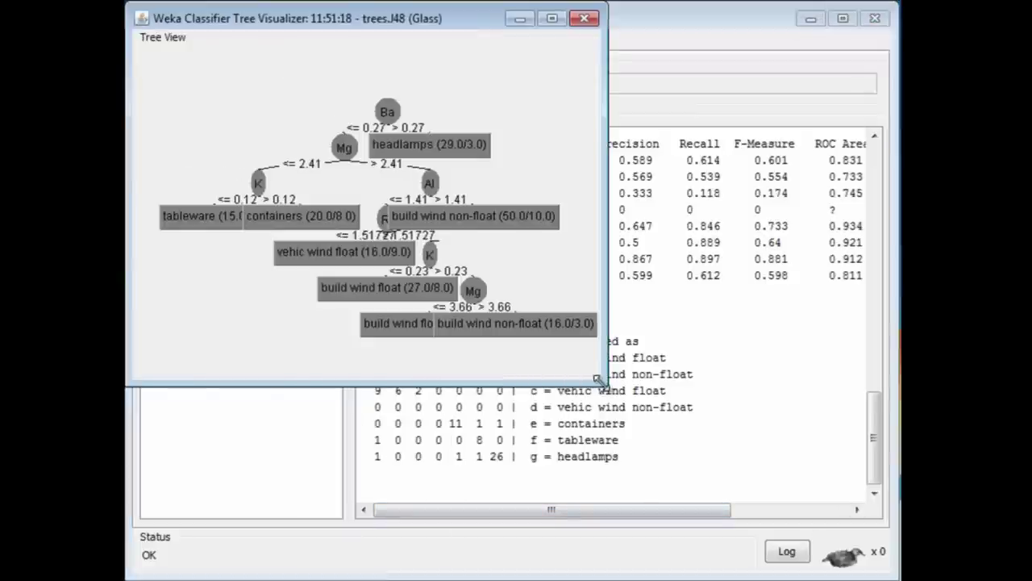
drag(597, 379, 879, 570)
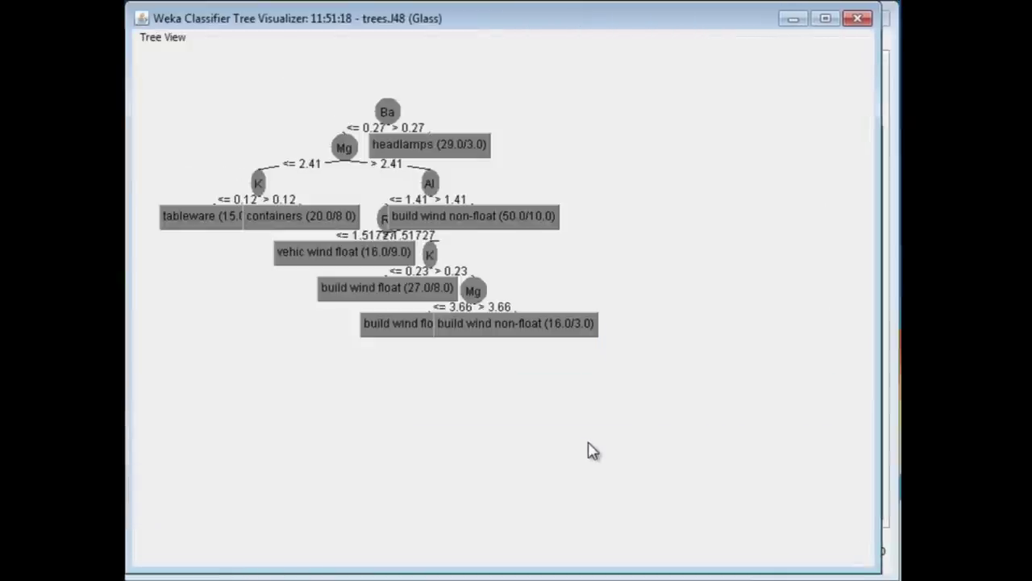
right_click(580, 418)
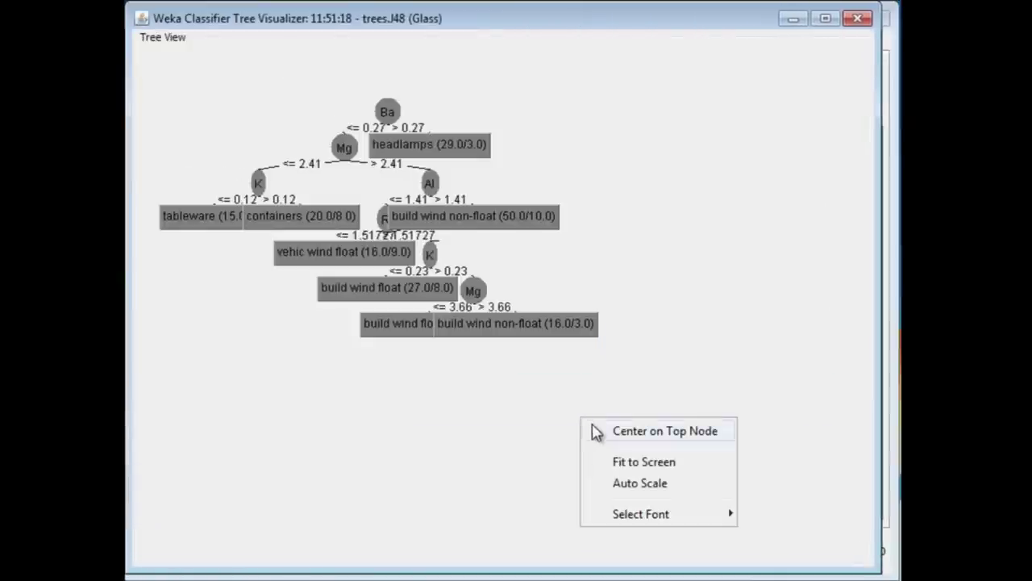
click(628, 463)
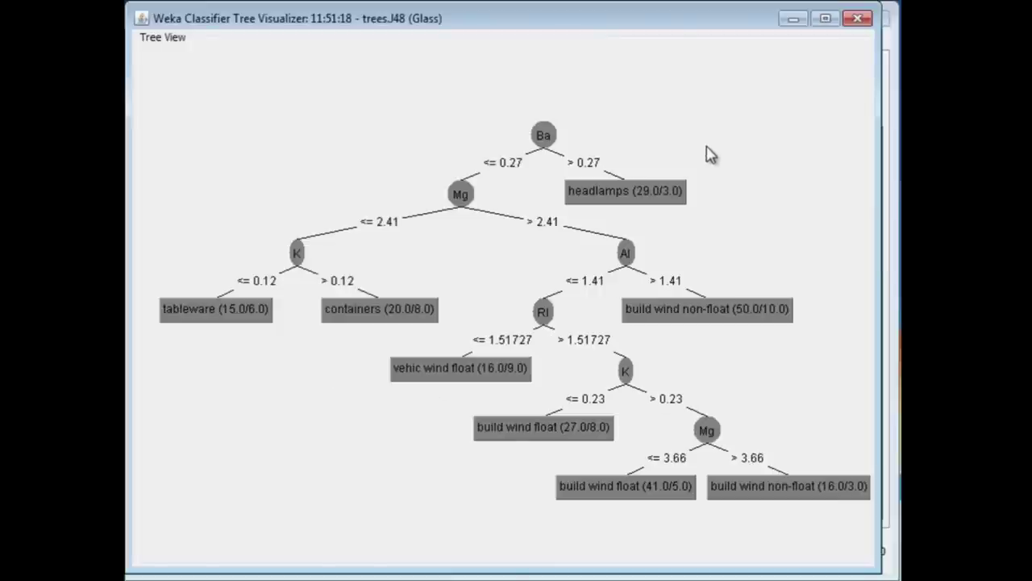
drag(631, 16, 626, 47)
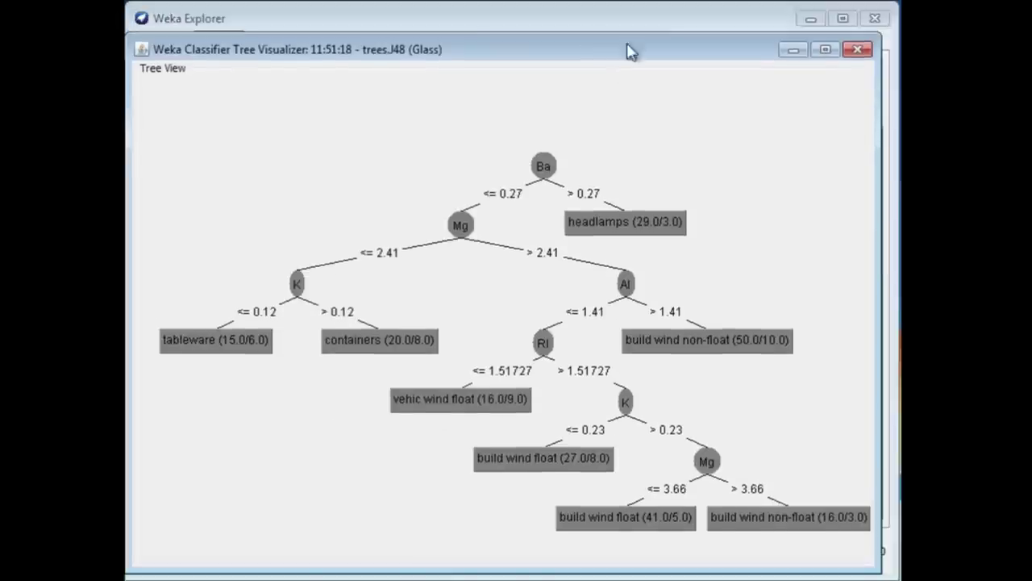
click(856, 52)
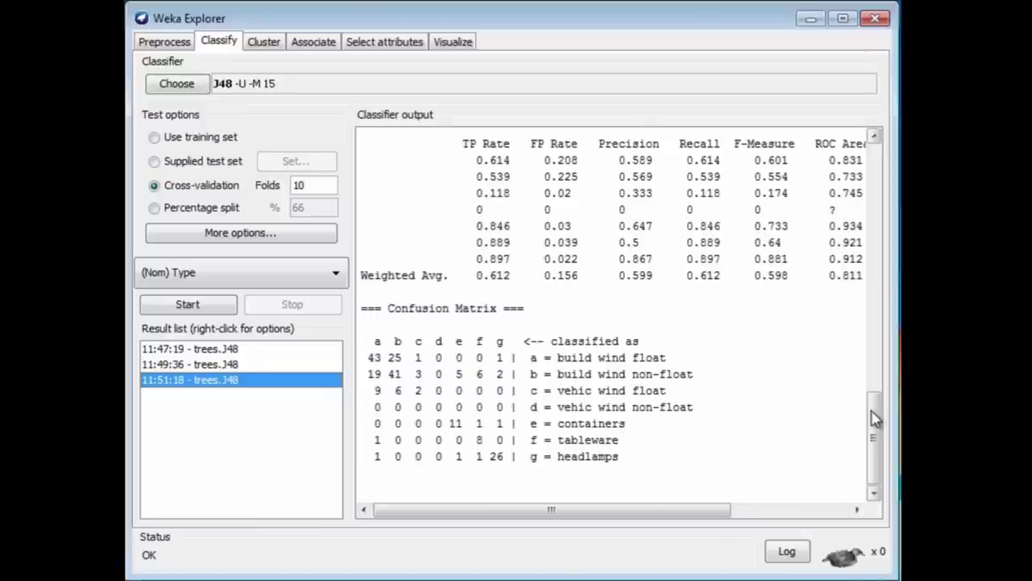
Step: Show J48's documentation on C4.5 and its options from the settings editor
drag(876, 418, 877, 232)
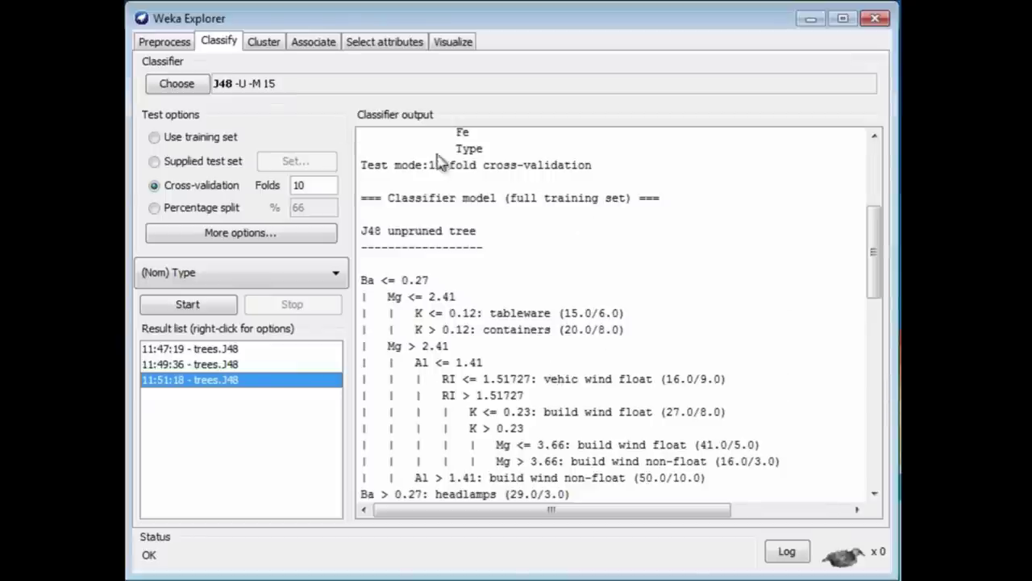
click(257, 85)
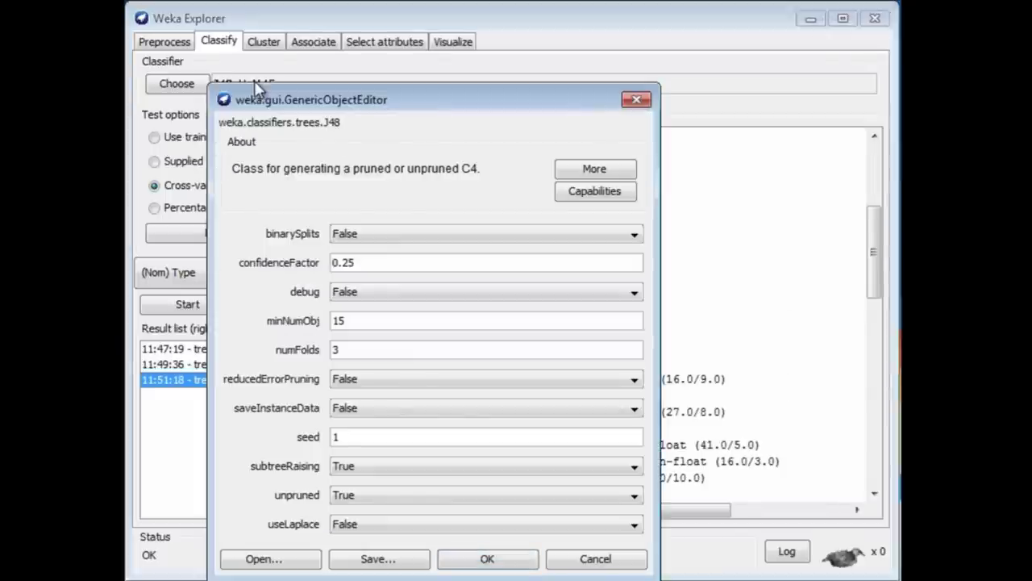
click(599, 172)
mouse_move(776, 103)
mouse_down()
mouse_move(675, 114)
mouse_move(500, 108)
mouse_up()
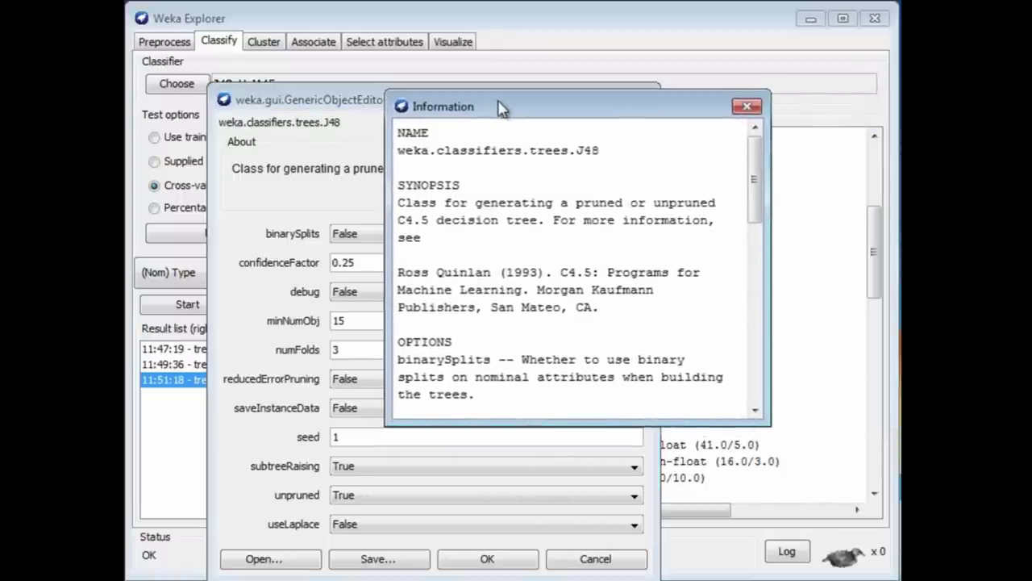